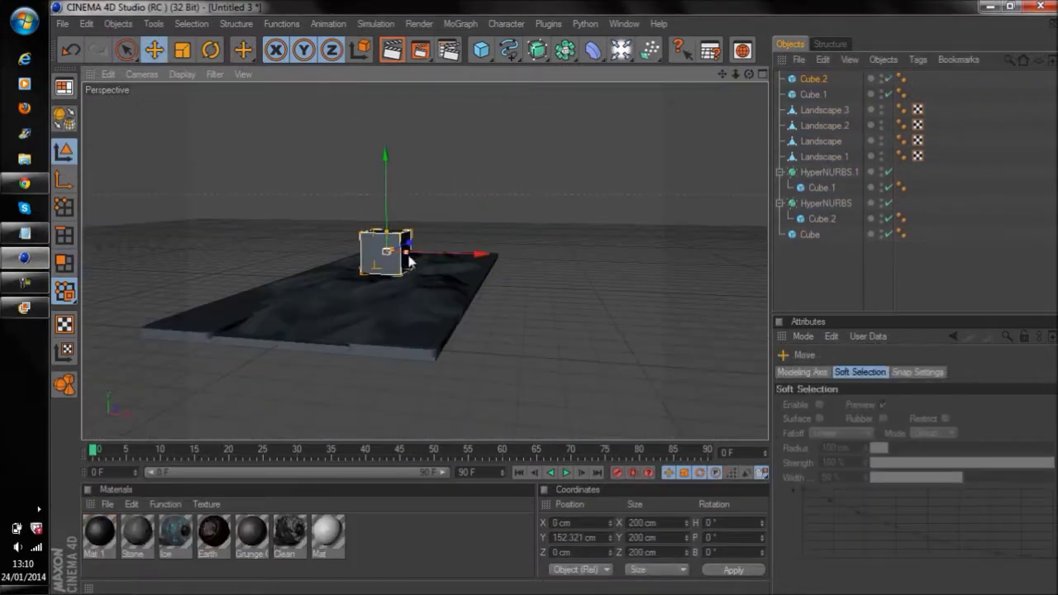
- Undo the last move of the cube
key(ctrl+z)
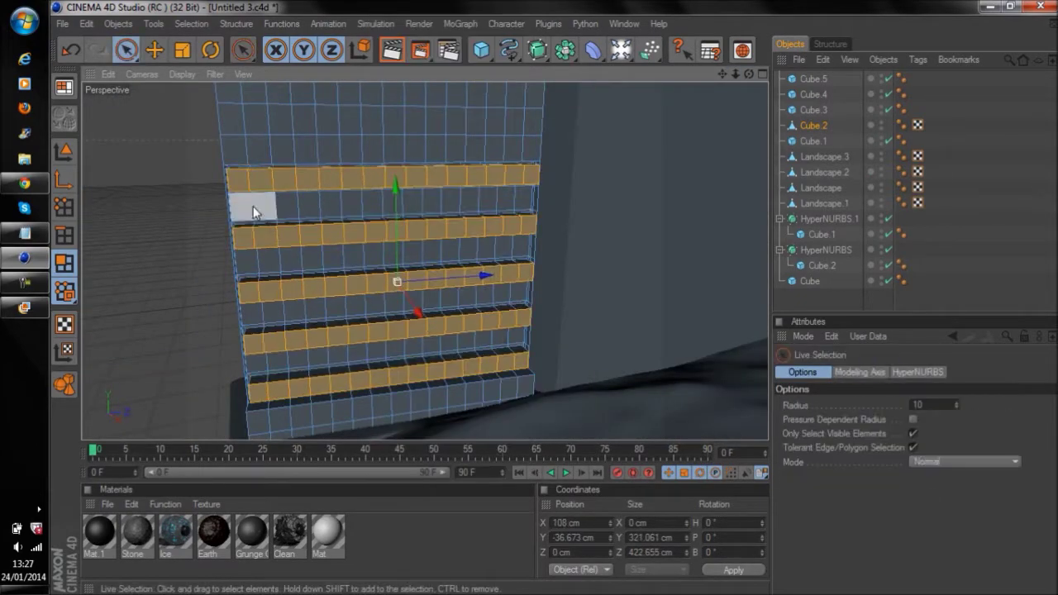
- Bring up the modelling commands for the selected shop faces
right_click(682, 276)
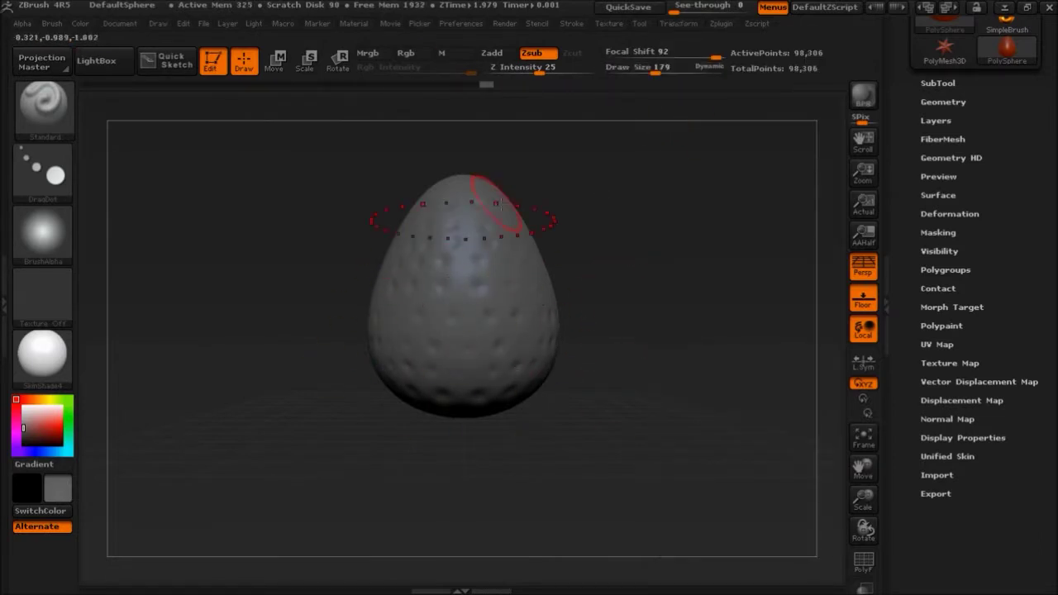
- Open the Masking options for the strawberry sphere
click(938, 232)
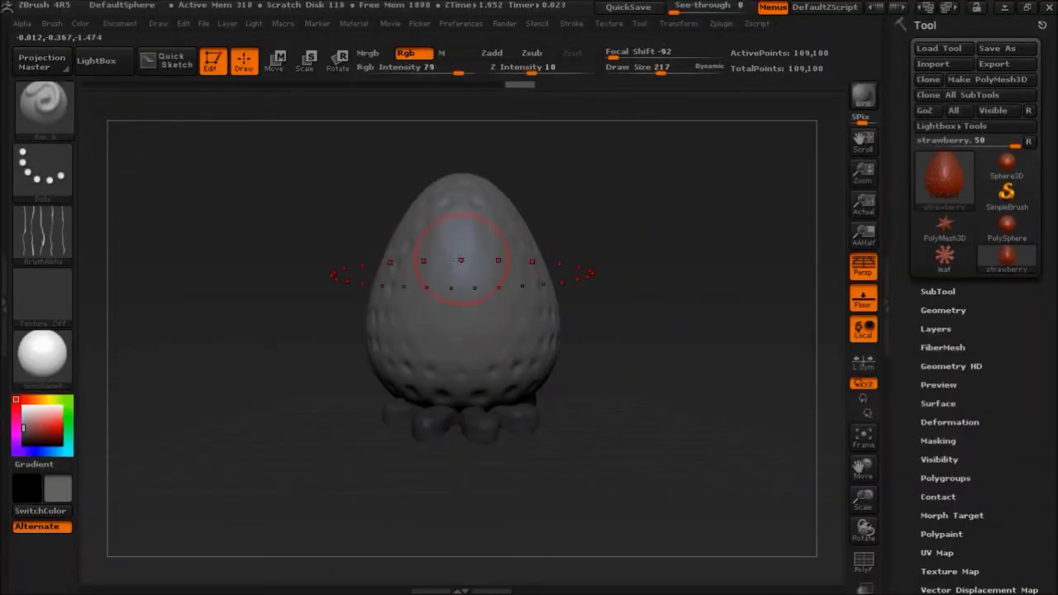
- Open the Transform menu options for the strawberry model
click(678, 24)
click(677, 23)
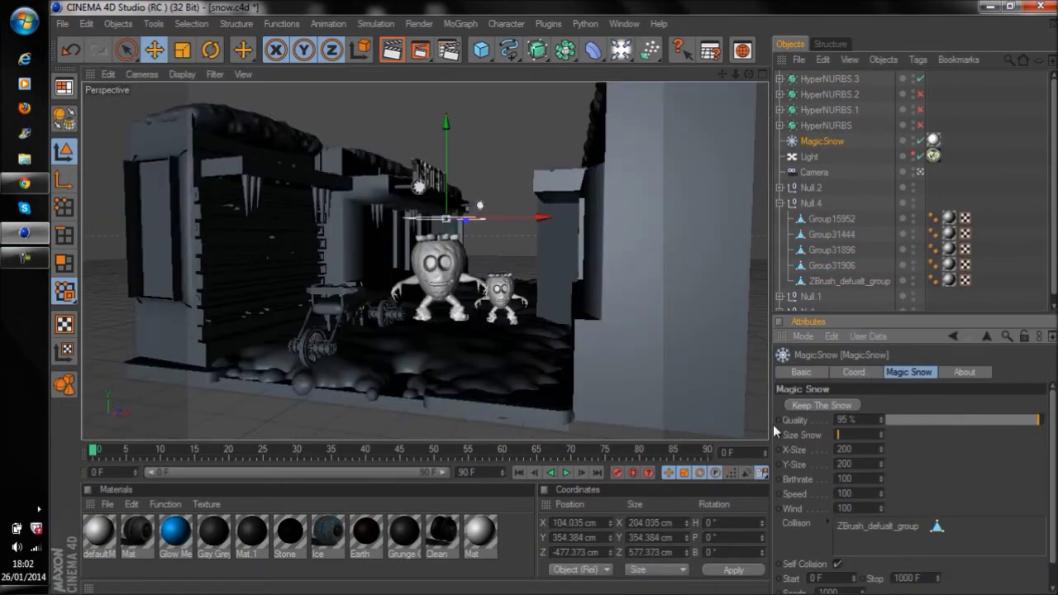
- Return the viewport to the single Perspective view
click(566, 473)
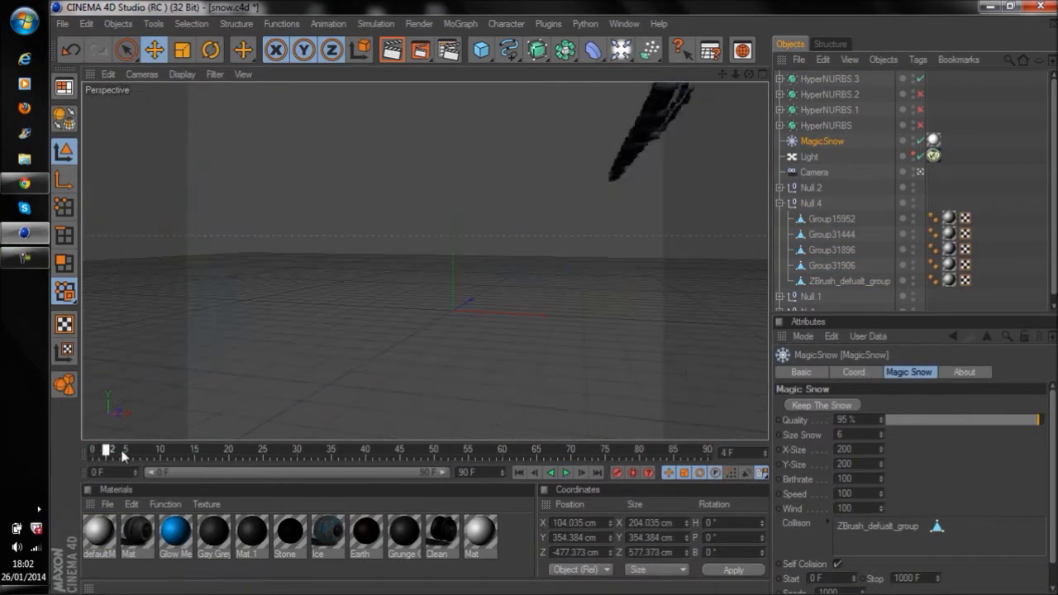